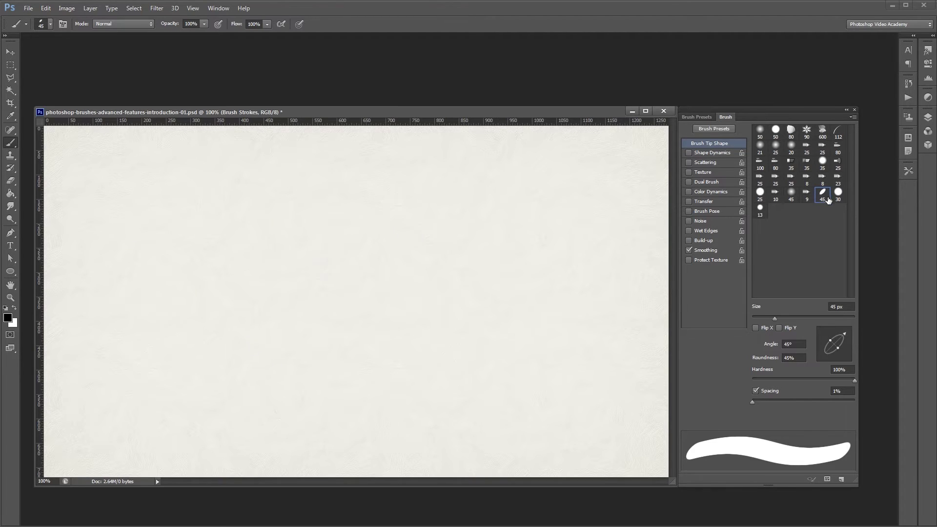
# Increase the elliptical brush spacing to about 52% and enable Shape Dynamics.
pyautogui.moveTo(753, 400); pyautogui.dragTo(781, 402)
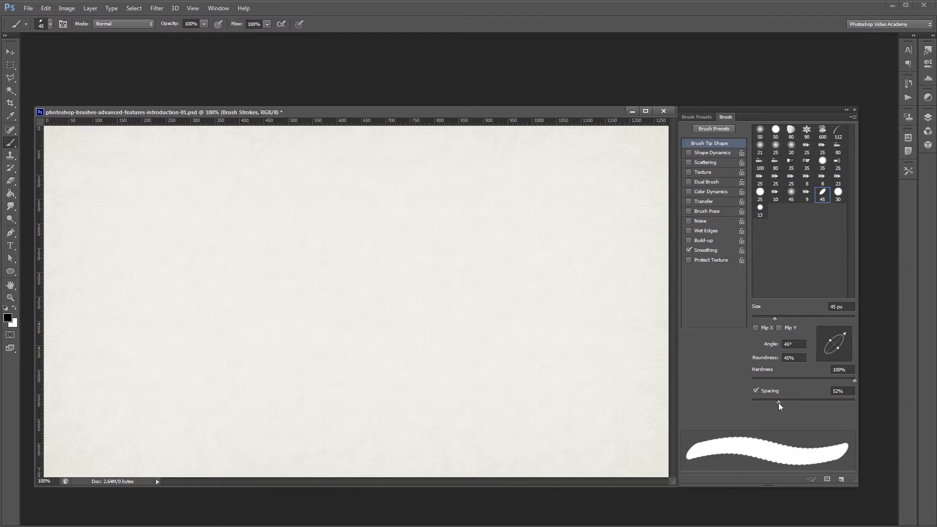
pyautogui.click(718, 151)
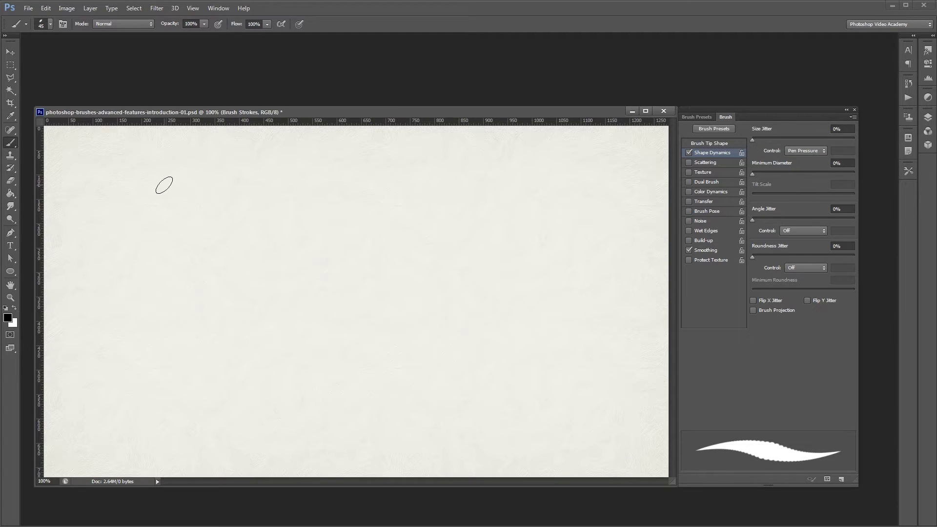
# Paint a plain stroke at the left, then a second stroke beside it with 100% Size Jitter.
pyautogui.moveTo(166, 183)
pyautogui.mouseDown()
pyautogui.moveTo(142, 200)
pyautogui.moveTo(158, 315)
pyautogui.moveTo(136, 344)
pyautogui.moveTo(141, 437)
pyautogui.mouseUp()
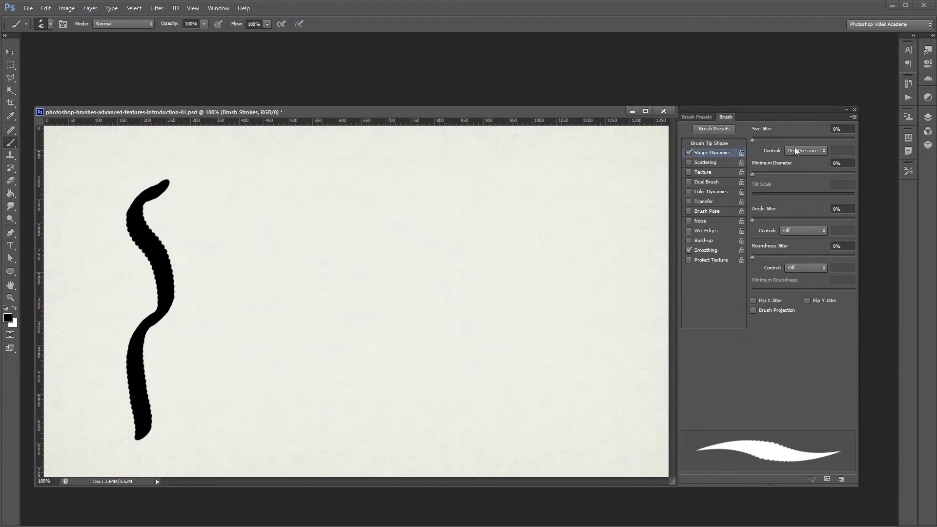
pyautogui.moveTo(764, 142); pyautogui.dragTo(861, 144)
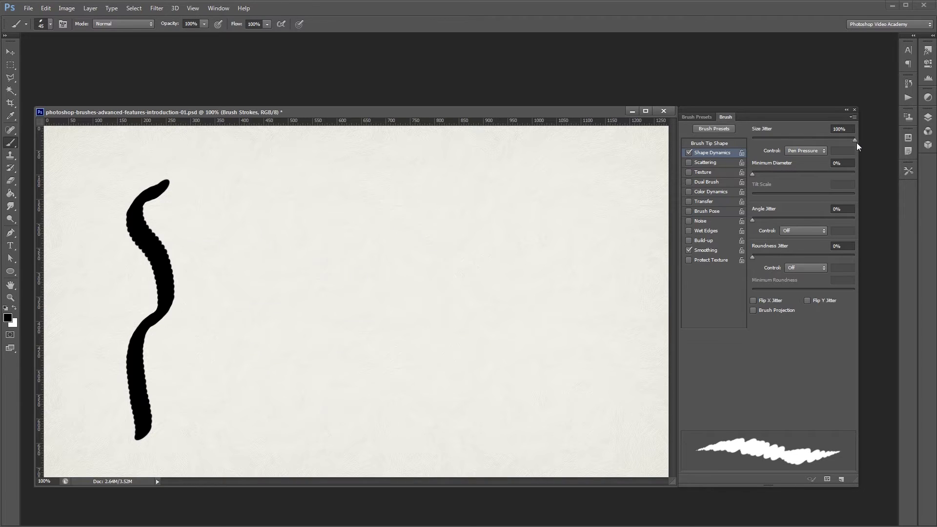
pyautogui.moveTo(262, 160)
pyautogui.mouseDown()
pyautogui.moveTo(228, 256)
pyautogui.moveTo(258, 324)
pyautogui.moveTo(252, 367)
pyautogui.moveTo(219, 440)
pyautogui.mouseUp()
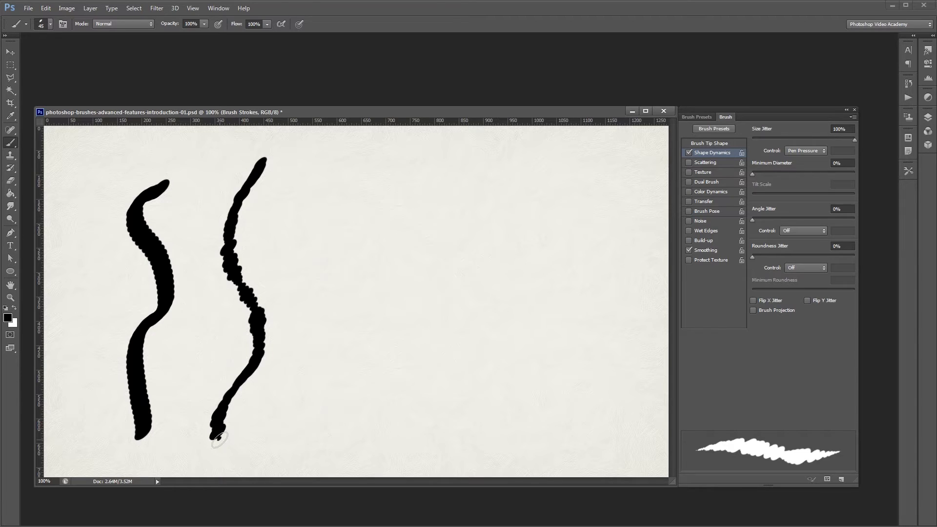
pyautogui.click(804, 152)
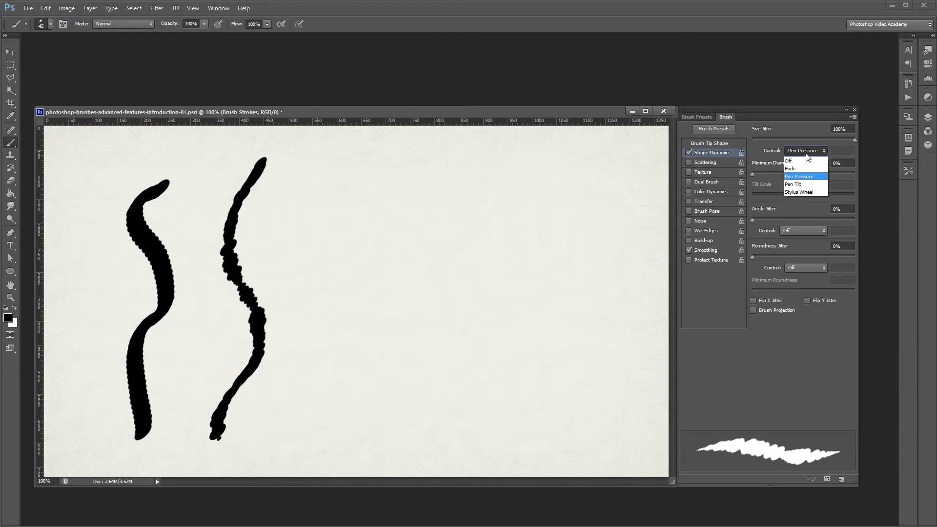
# With Pen Pressure control and Size Jitter at 0%, paint a pressure-tapered stroke.
pyautogui.click(800, 176)
pyautogui.moveTo(796, 137); pyautogui.dragTo(749, 135)
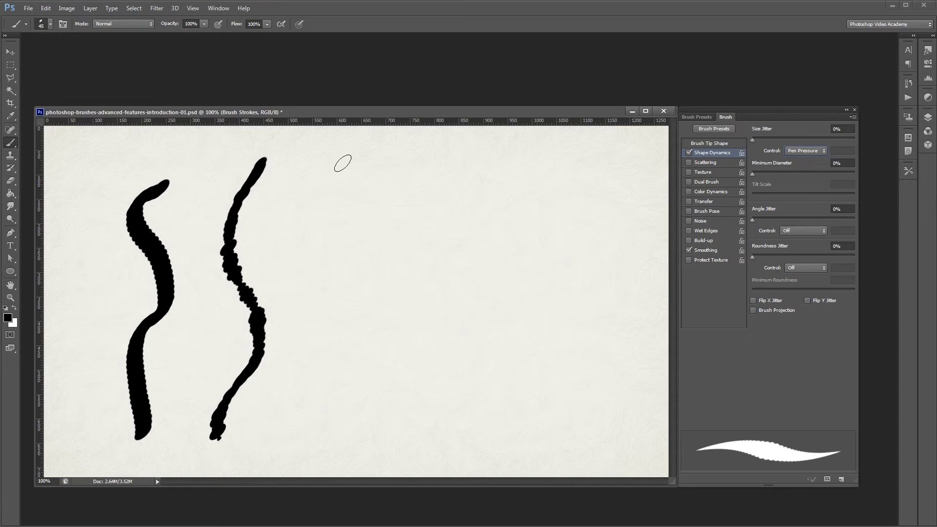
pyautogui.moveTo(348, 164)
pyautogui.mouseDown()
pyautogui.moveTo(341, 208)
pyautogui.moveTo(322, 273)
pyautogui.moveTo(341, 307)
pyautogui.moveTo(323, 334)
pyautogui.moveTo(338, 379)
pyautogui.moveTo(327, 405)
pyautogui.moveTo(331, 451)
pyautogui.mouseUp()
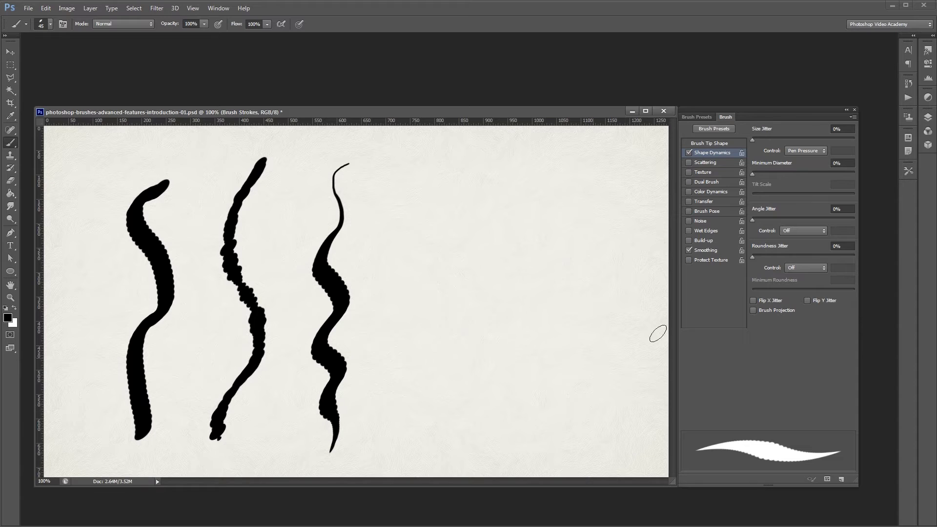
# Set the size Control to Fade at 25 steps and paint three short fading strokes.
pyautogui.click(801, 151)
pyautogui.click(797, 169)
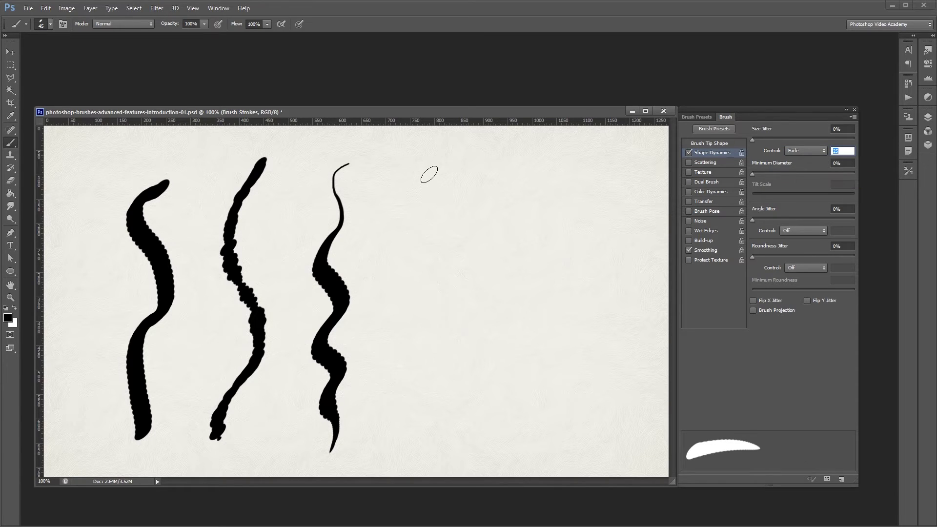
pyautogui.moveTo(429, 174); pyautogui.dragTo(419, 236)
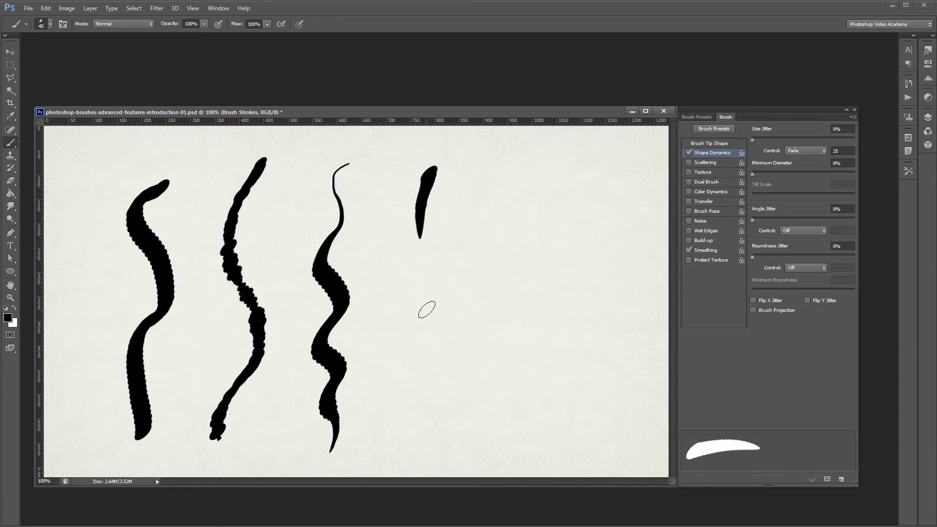
pyautogui.click(842, 152)
pyautogui.moveTo(471, 162); pyautogui.dragTo(454, 228)
pyautogui.moveTo(516, 164)
pyautogui.mouseDown()
pyautogui.moveTo(492, 198)
pyautogui.moveTo(504, 227)
pyautogui.mouseUp()
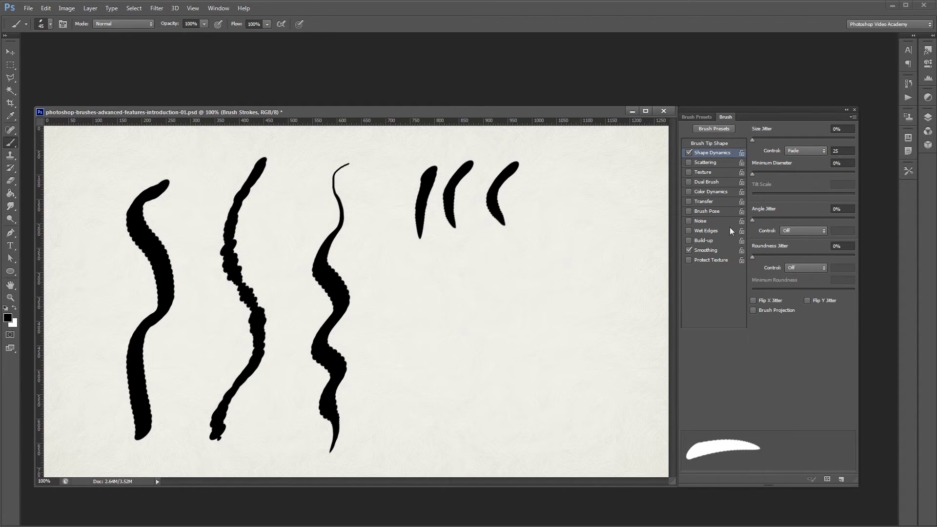
# Change Fade to 200 steps and paint a long S-shaped fading stroke.
pyautogui.doubleClick(841, 151)
pyautogui.write('200')
pyautogui.press('Return')
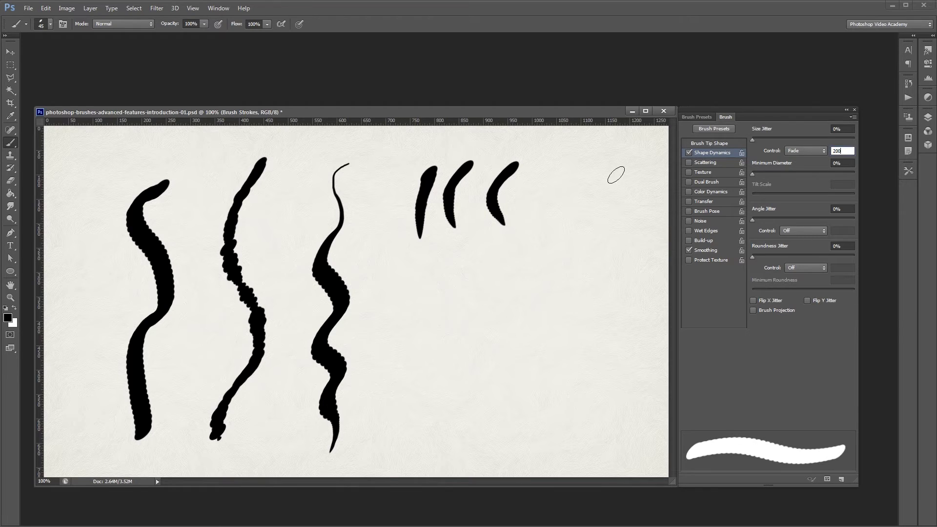
pyautogui.moveTo(617, 159)
pyautogui.mouseDown()
pyautogui.moveTo(568, 182)
pyautogui.moveTo(562, 236)
pyautogui.moveTo(595, 272)
pyautogui.moveTo(516, 325)
pyautogui.moveTo(564, 353)
pyautogui.moveTo(566, 391)
pyautogui.moveTo(503, 430)
pyautogui.moveTo(448, 419)
pyautogui.mouseUp()
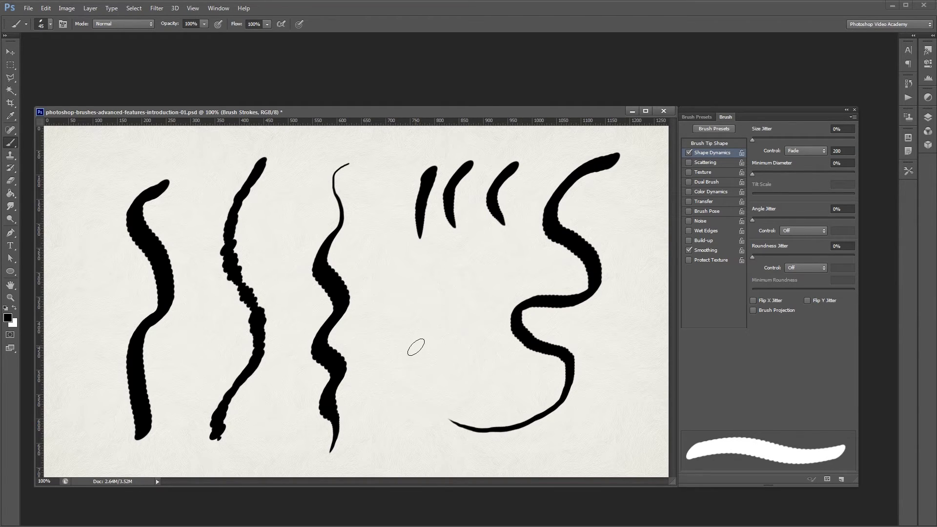
pyautogui.click(792, 154)
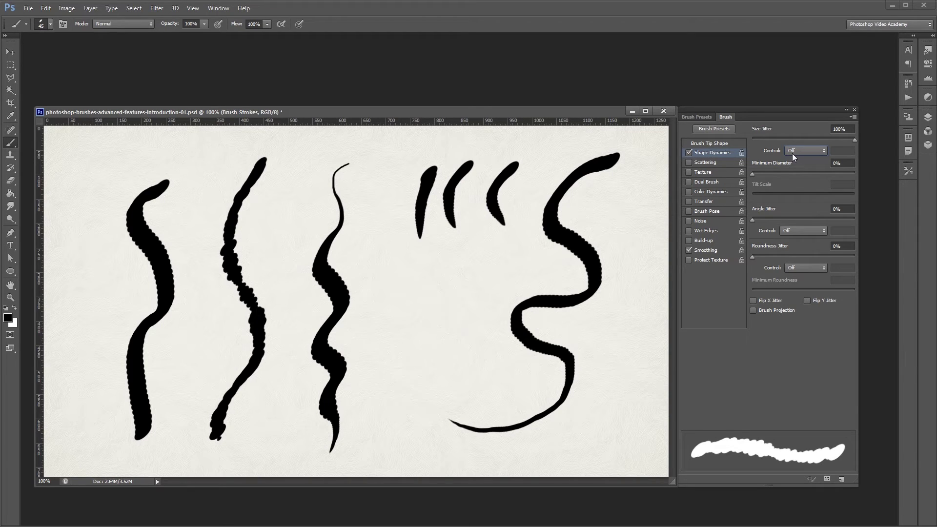
# Set Minimum Diameter to 50%, paint a ragged stroke at the right edge, then reset Size Jitter to 0%.
pyautogui.moveTo(783, 172); pyautogui.dragTo(803, 172)
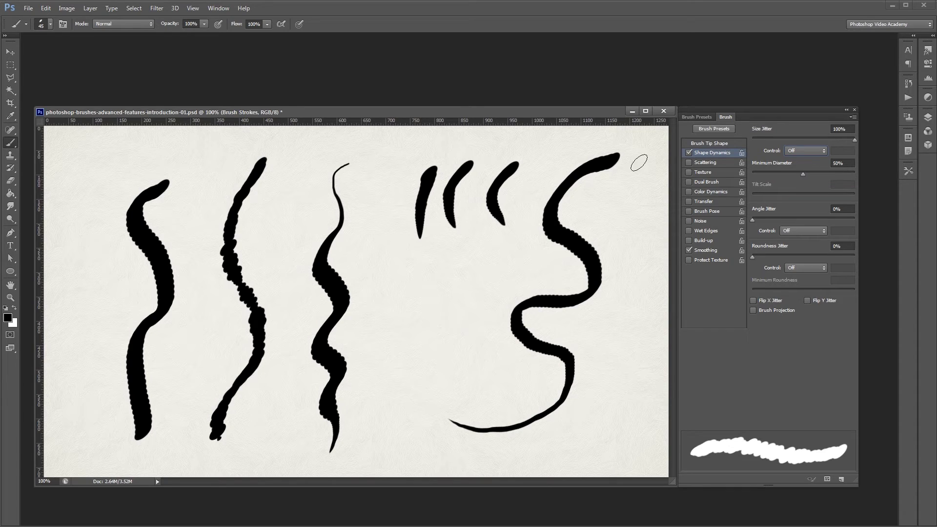
pyautogui.moveTo(662, 159)
pyautogui.mouseDown()
pyautogui.moveTo(634, 184)
pyautogui.moveTo(648, 275)
pyautogui.moveTo(635, 300)
pyautogui.moveTo(632, 418)
pyautogui.moveTo(543, 450)
pyautogui.mouseUp()
pyautogui.moveTo(854, 140); pyautogui.dragTo(752, 140)
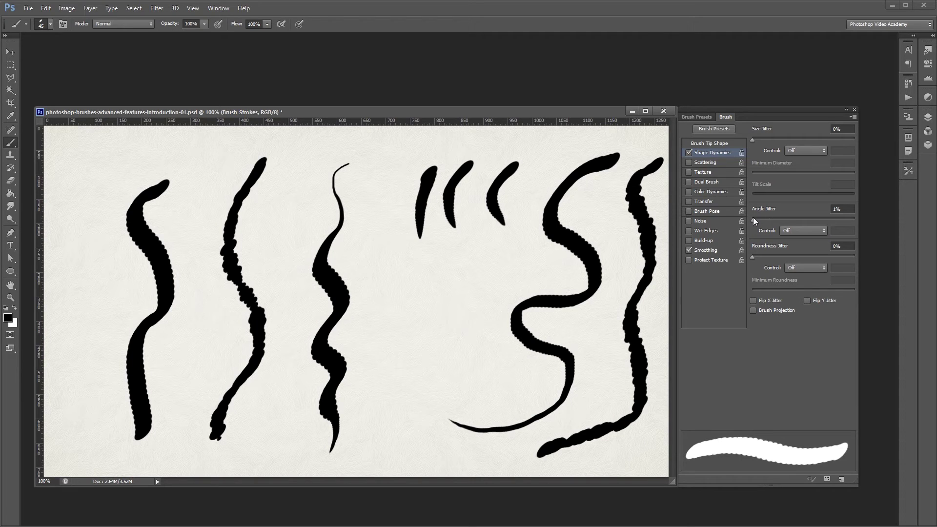
# Paint a vertical mid-canvas stroke with 100% Angle Jitter, then reset Angle Jitter to 0%.
pyautogui.moveTo(753, 217); pyautogui.dragTo(853, 215)
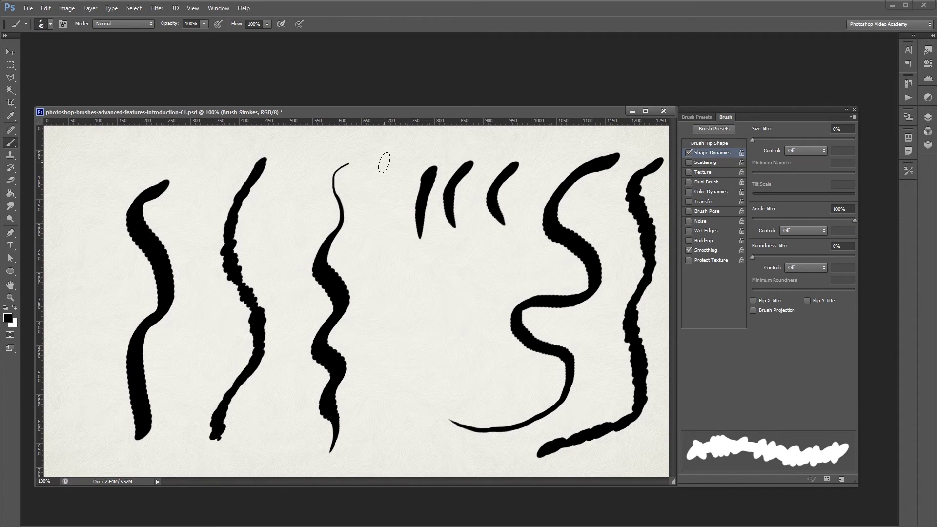
pyautogui.moveTo(389, 155); pyautogui.dragTo(389, 457)
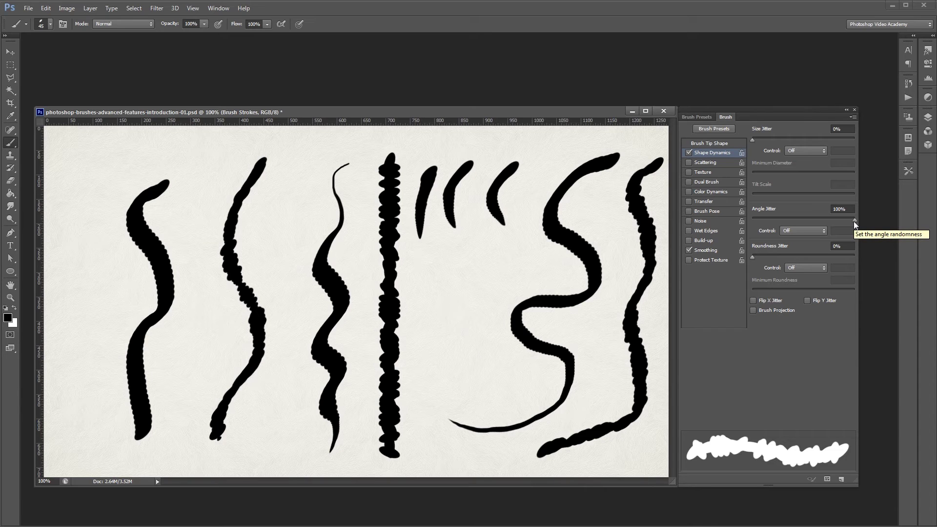
pyautogui.moveTo(854, 221); pyautogui.dragTo(752, 222)
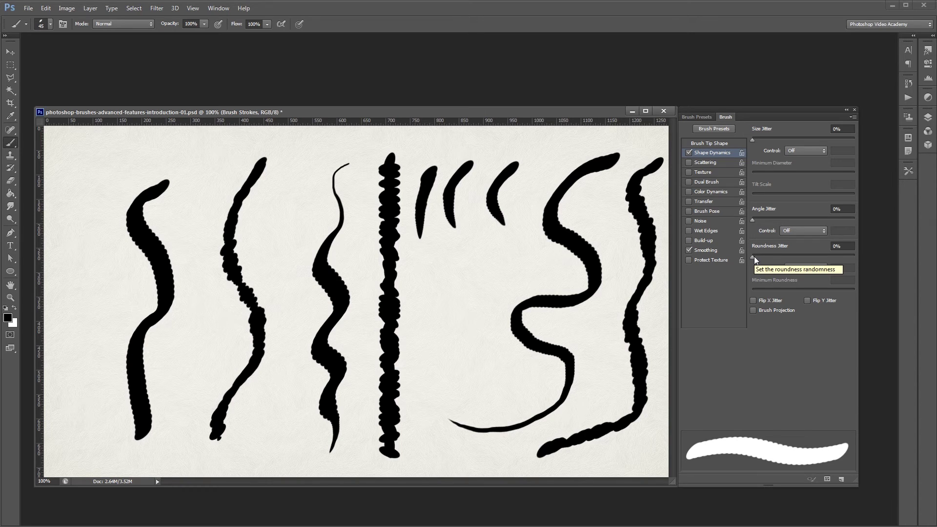
# Paint a left-edge stroke with 100% Roundness Jitter, then reset Roundness Jitter to 0%.
pyautogui.moveTo(754, 256); pyautogui.dragTo(858, 257)
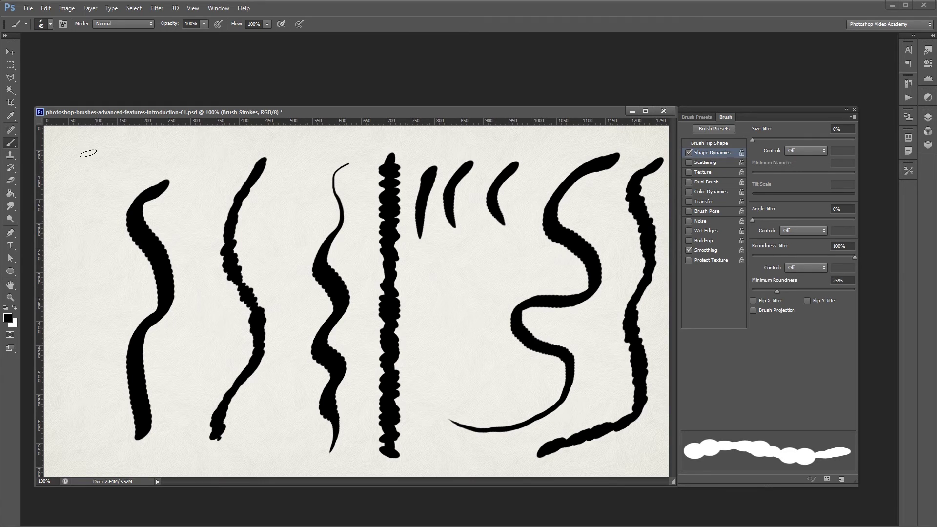
pyautogui.moveTo(85, 155)
pyautogui.mouseDown()
pyautogui.moveTo(77, 218)
pyautogui.moveTo(106, 254)
pyautogui.moveTo(80, 312)
pyautogui.moveTo(88, 353)
pyautogui.moveTo(75, 435)
pyautogui.mouseUp()
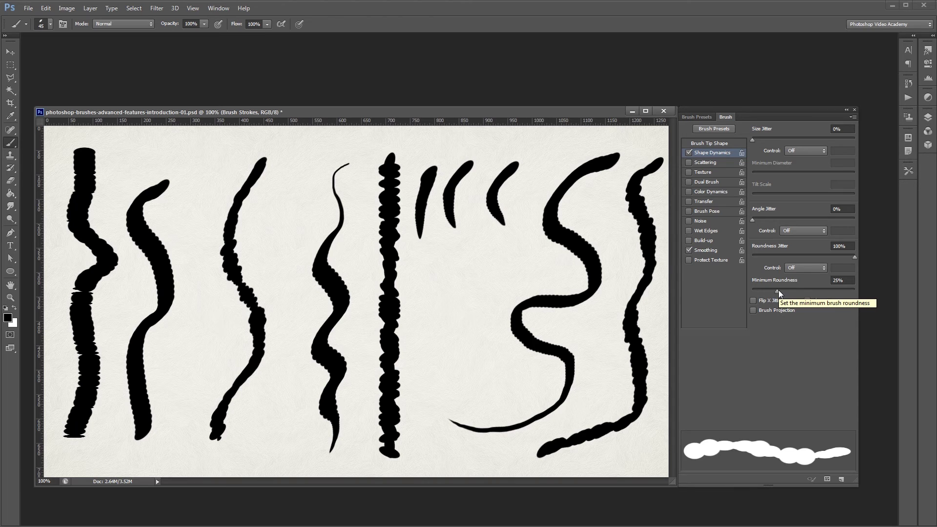
pyautogui.moveTo(855, 257); pyautogui.dragTo(741, 259)
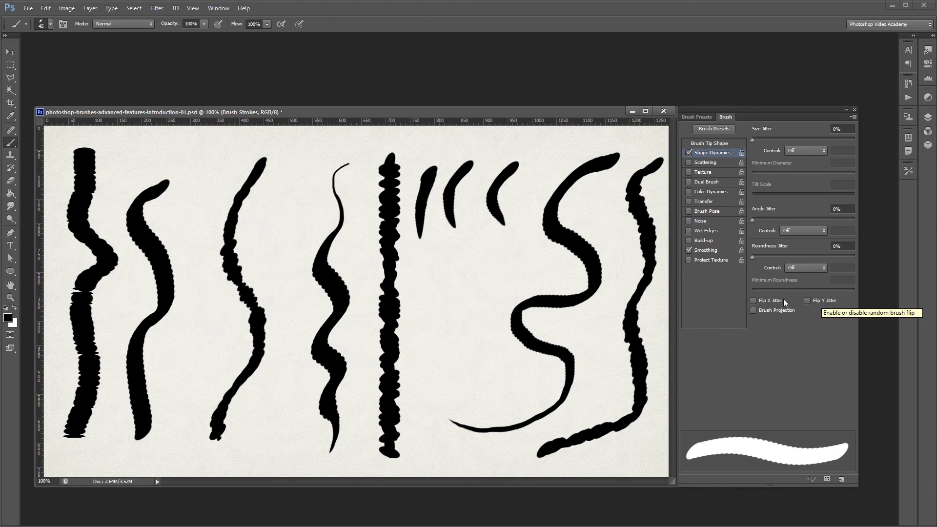
# Enable Flip X Jitter and paint a vertical test stroke between two existing strokes.
pyautogui.click(754, 300)
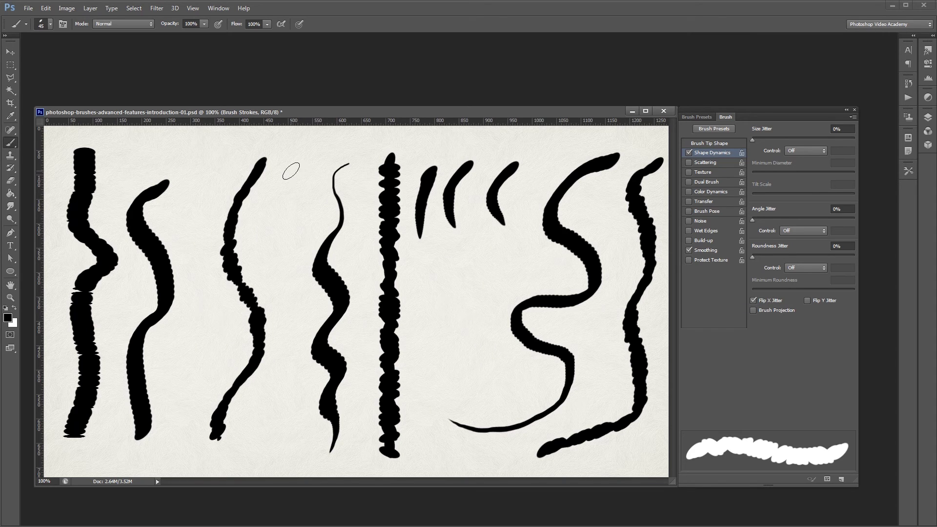
pyautogui.moveTo(293, 167)
pyautogui.mouseDown()
pyautogui.moveTo(288, 240)
pyautogui.moveTo(302, 305)
pyautogui.moveTo(301, 436)
pyautogui.mouseUp()
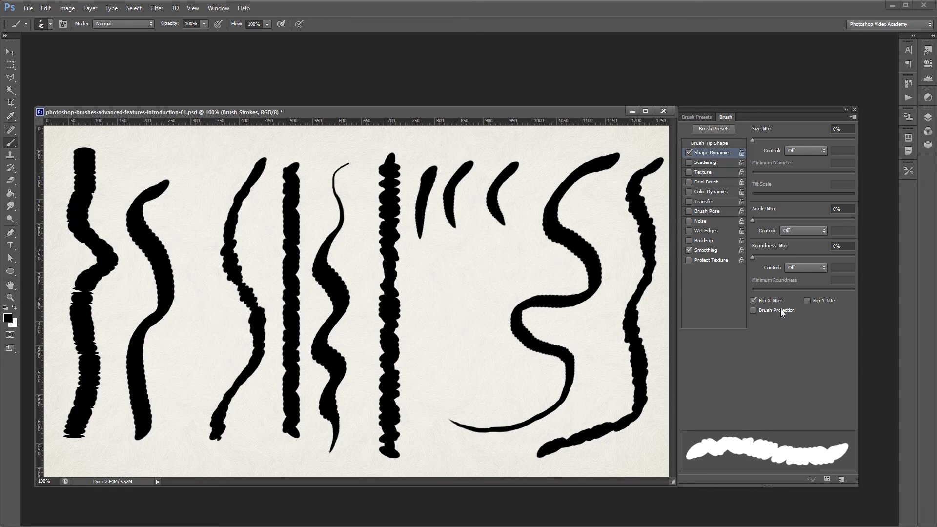